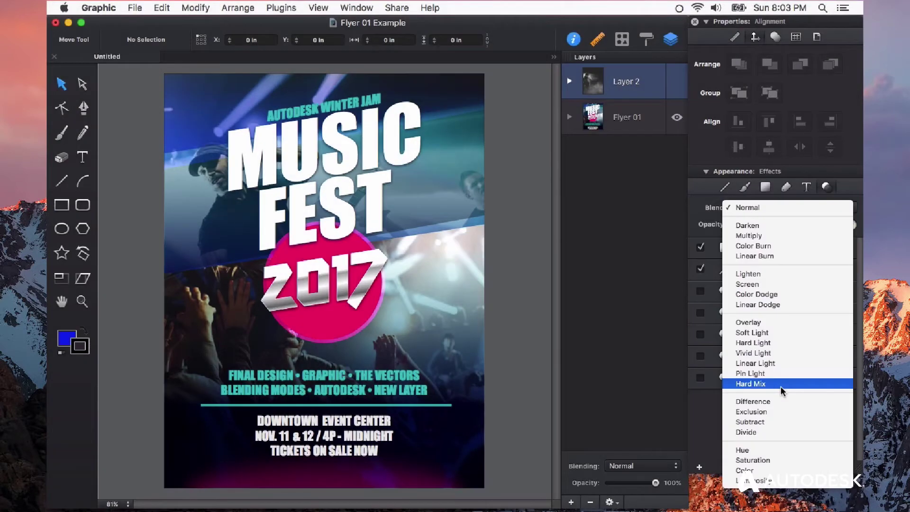
# Step: Make Flyer 01 the working layer, leaving the blend mode at Normal
pyautogui.click(624, 125)
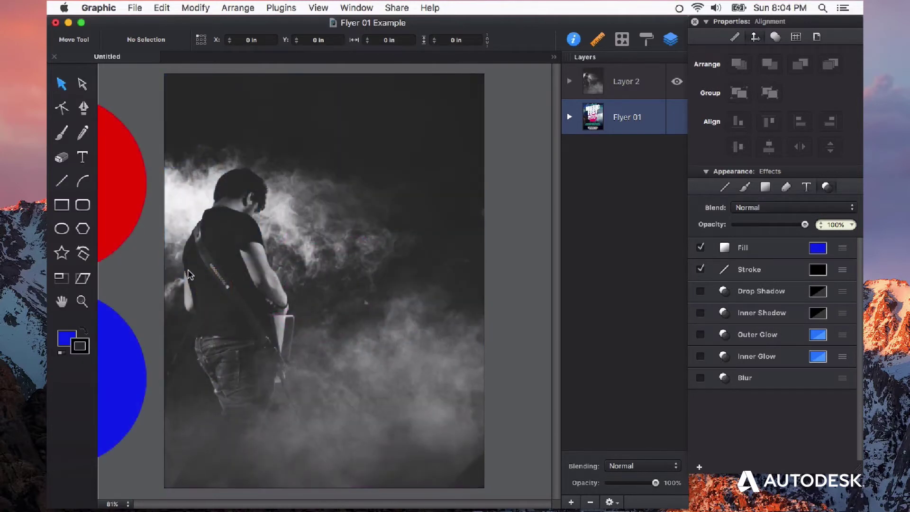
# Step: Move the red circle from the pasteboard onto the centre of the guitarist photo in Layer 2
pyautogui.moveTo(137, 194); pyautogui.dragTo(382, 233)
pyautogui.click(645, 86)
pyautogui.moveTo(126, 186); pyautogui.dragTo(393, 287)
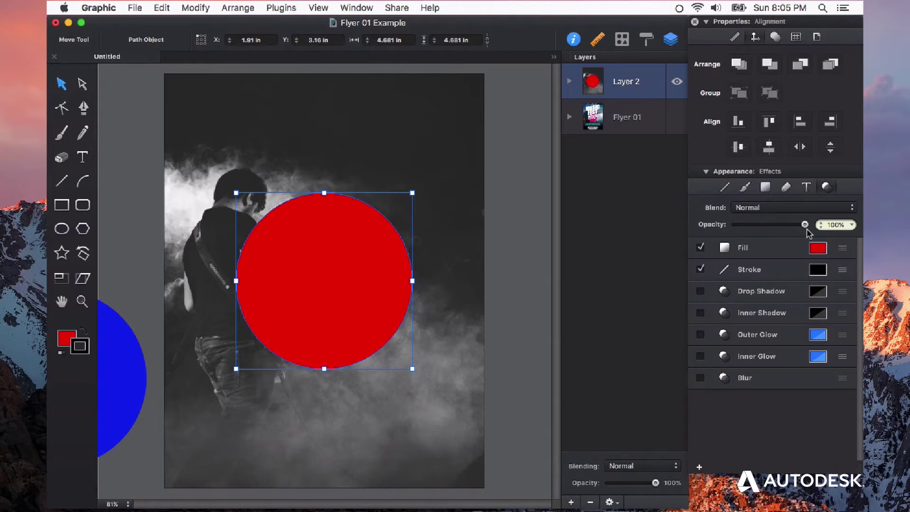
# Step: Blend the red circle with the photo in Darken mode and preview the result
pyautogui.click(504, 302)
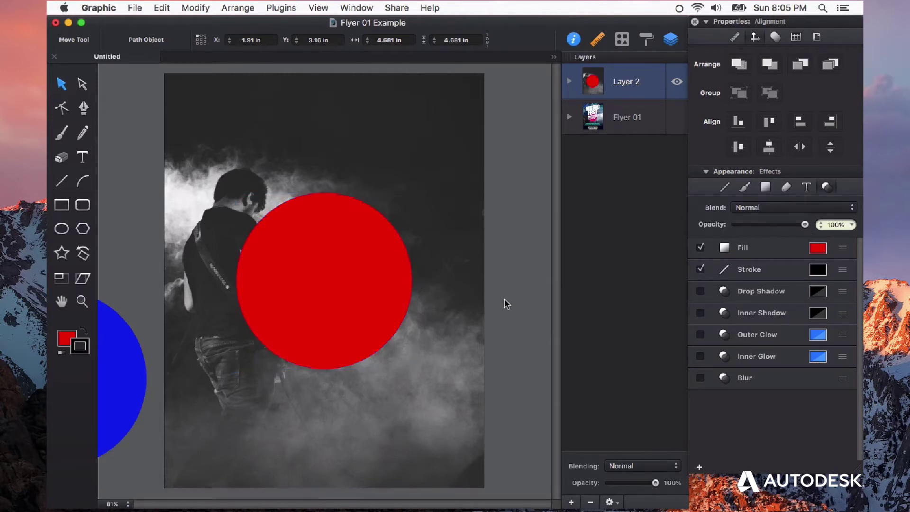
pyautogui.click(388, 305)
pyautogui.click(771, 209)
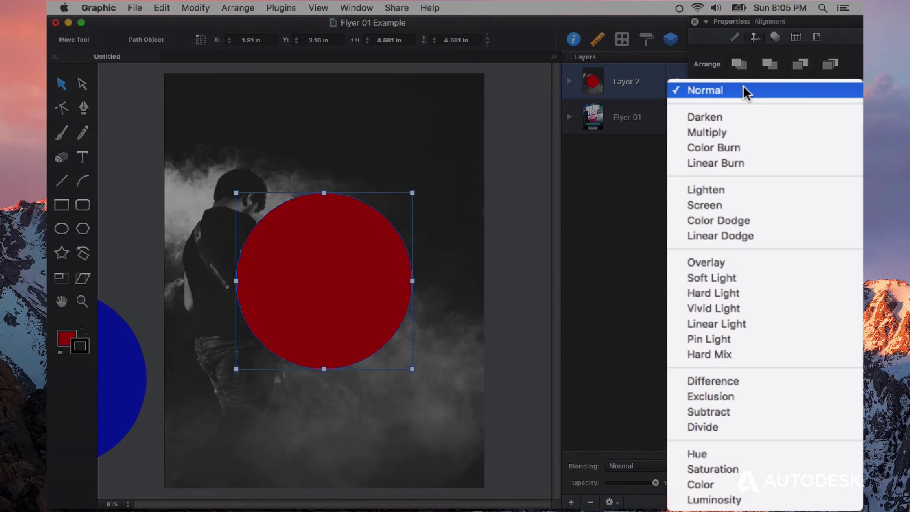
pyautogui.click(728, 117)
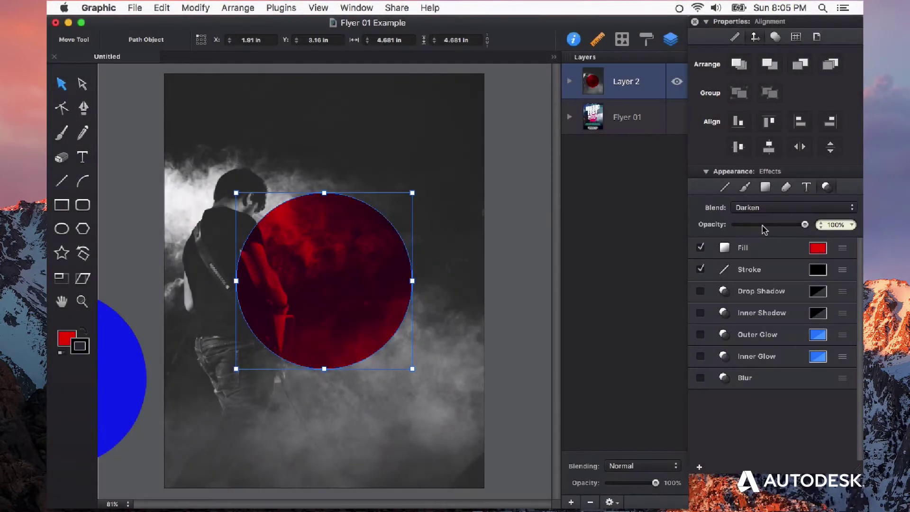
pyautogui.click(507, 270)
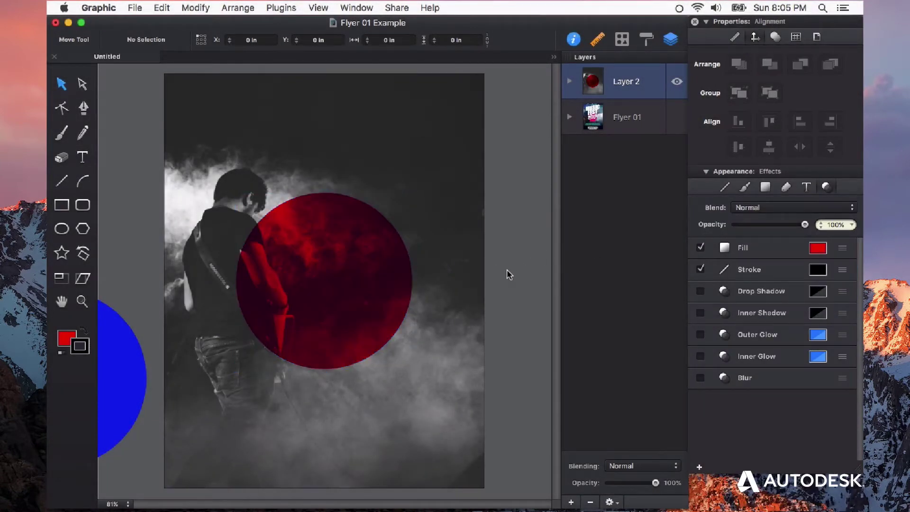
pyautogui.click(358, 295)
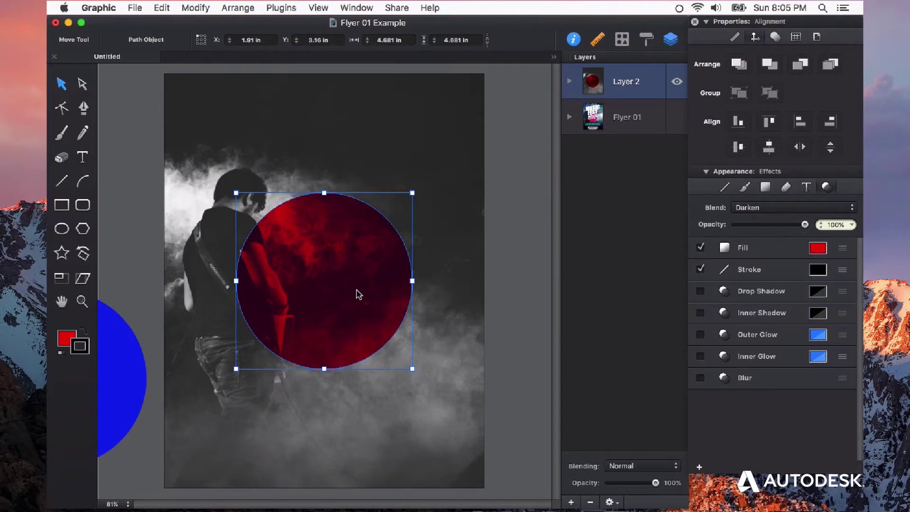
# Step: Try Multiply and Color Burn on the red circle, finishing on Linear Burn blending
pyautogui.click(801, 208)
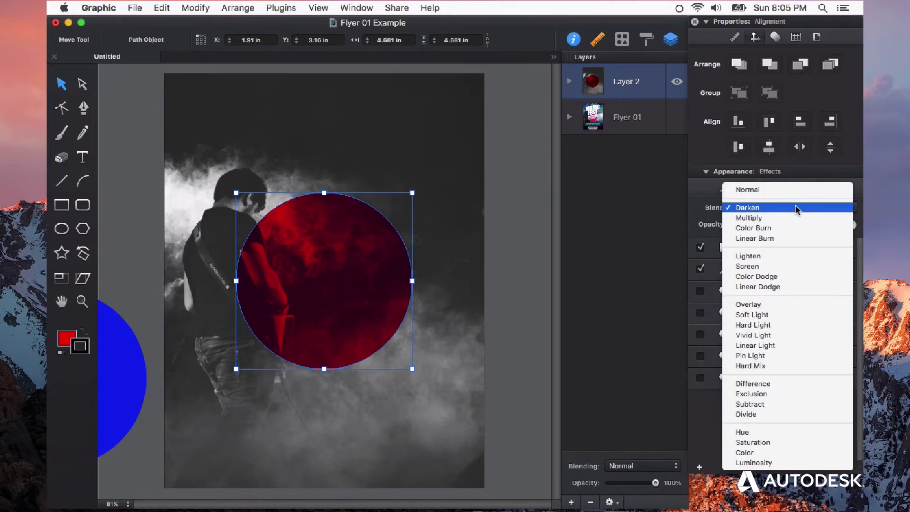
pyautogui.click(768, 218)
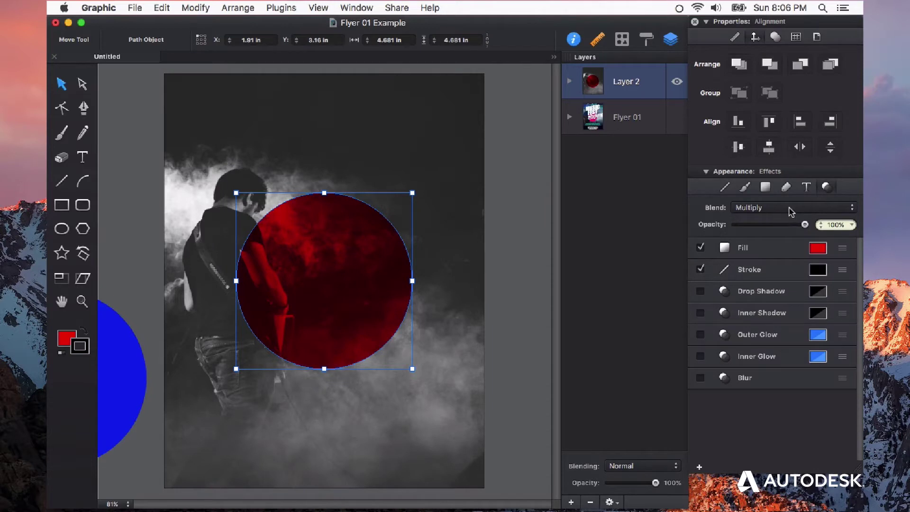
pyautogui.click(789, 208)
pyautogui.click(774, 218)
pyautogui.click(782, 209)
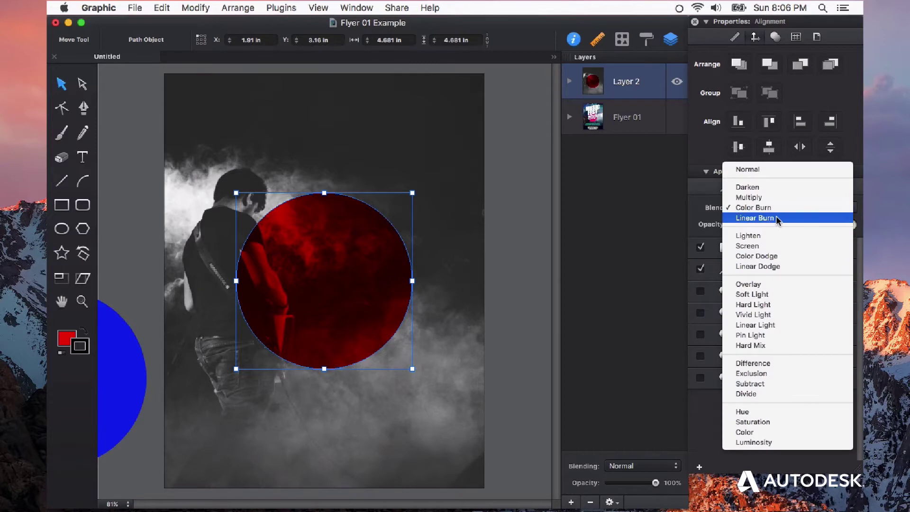
pyautogui.click(778, 220)
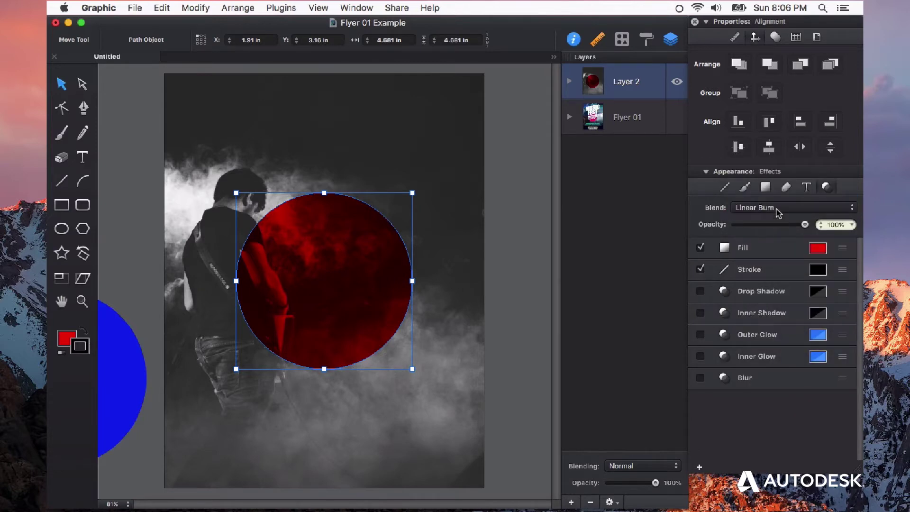
pyautogui.click(776, 209)
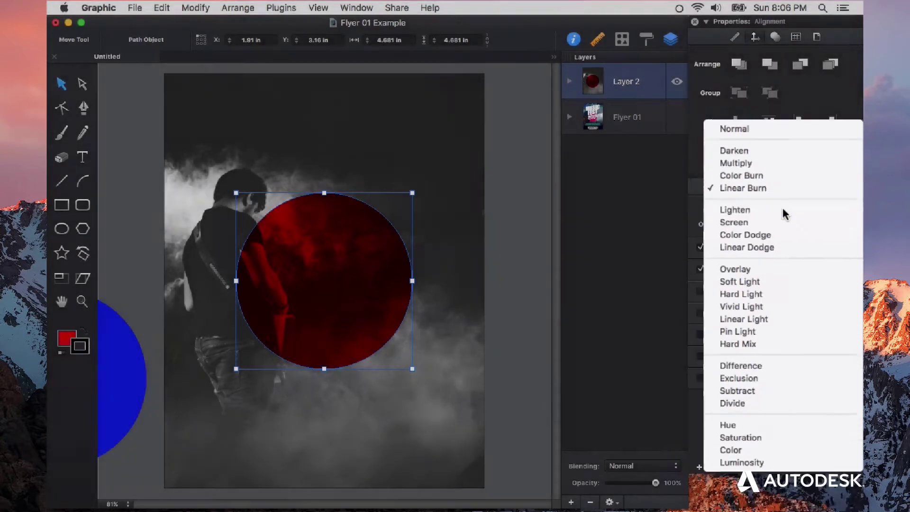
# Step: Try Lighten, Screen and Color Dodge on the red circle, finishing on Linear Dodge blending
pyautogui.click(765, 190)
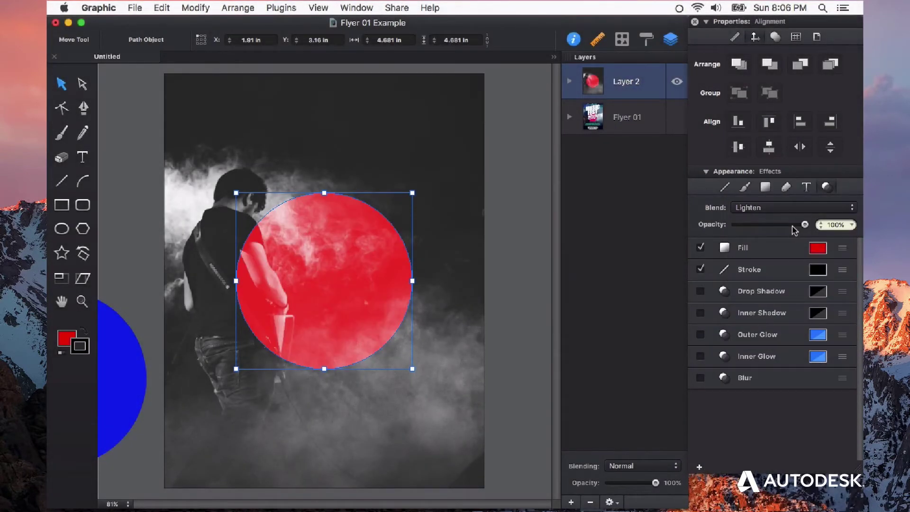
pyautogui.click(778, 209)
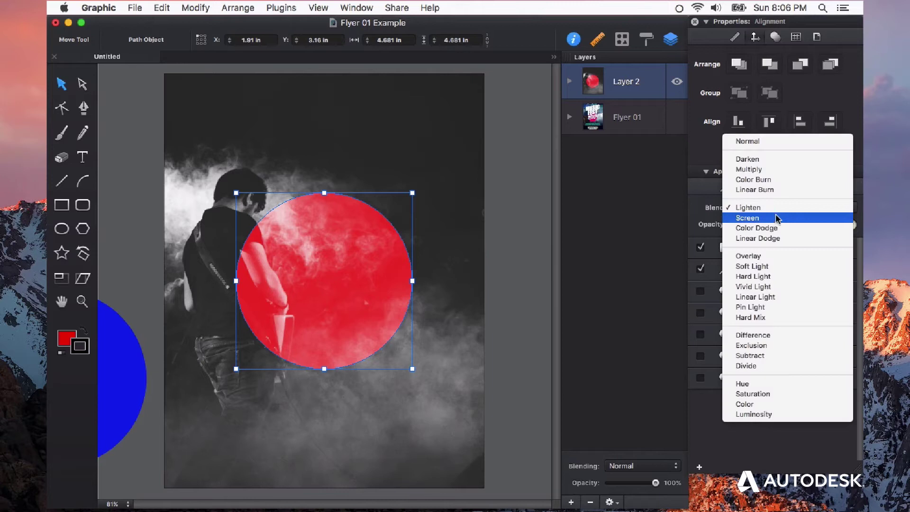
pyautogui.click(778, 219)
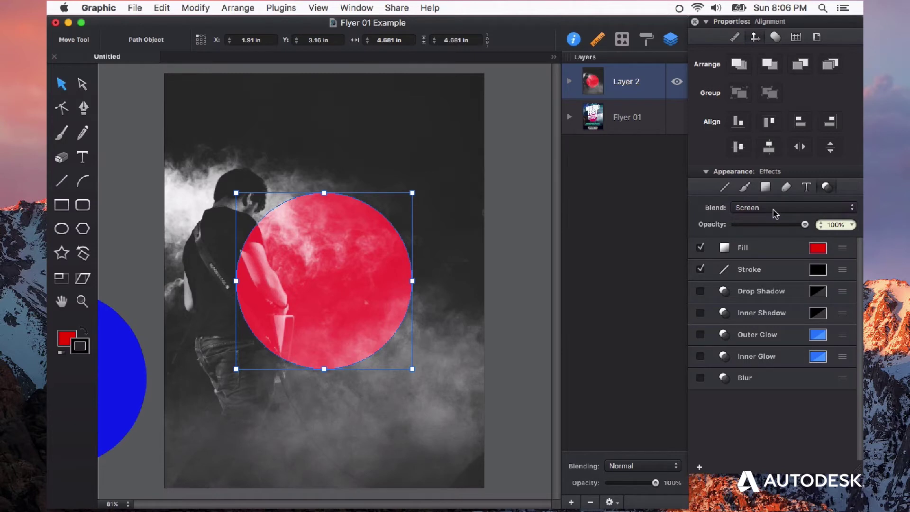
pyautogui.click(776, 210)
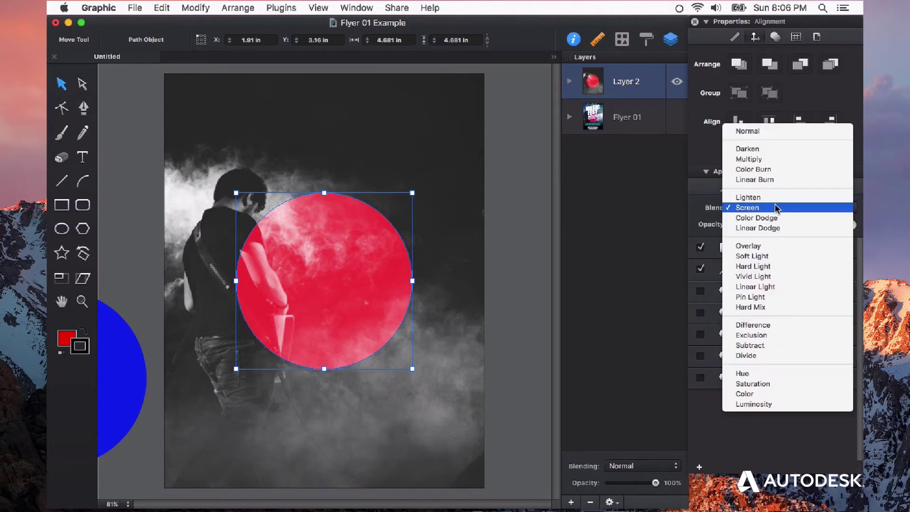
pyautogui.click(776, 220)
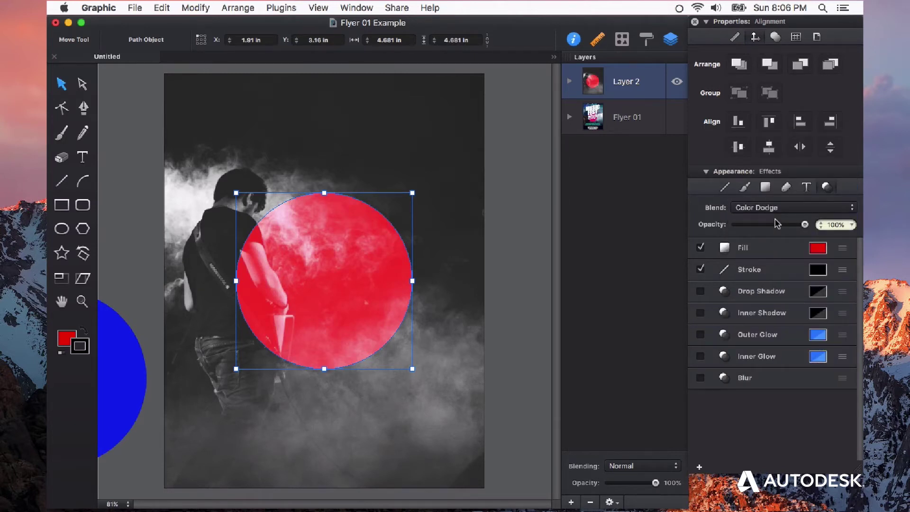
pyautogui.click(778, 210)
pyautogui.click(777, 222)
# Step: Move the blue circle over the red circle's lower half and blend it with Overlay
pyautogui.moveTo(129, 378); pyautogui.dragTo(393, 372)
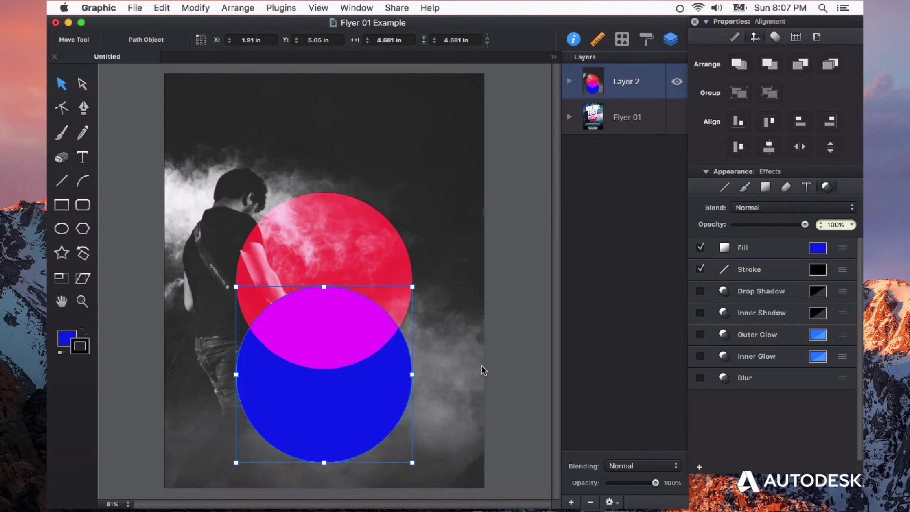
pyautogui.click(773, 208)
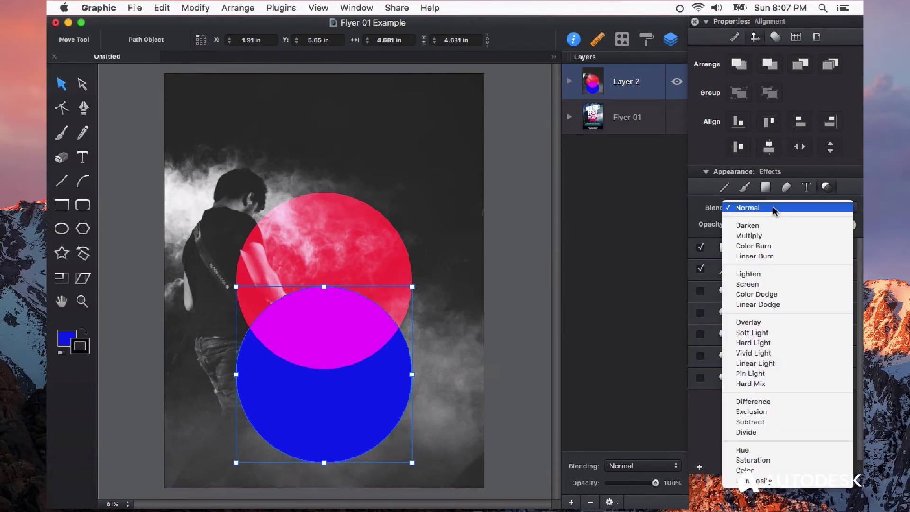
pyautogui.click(757, 323)
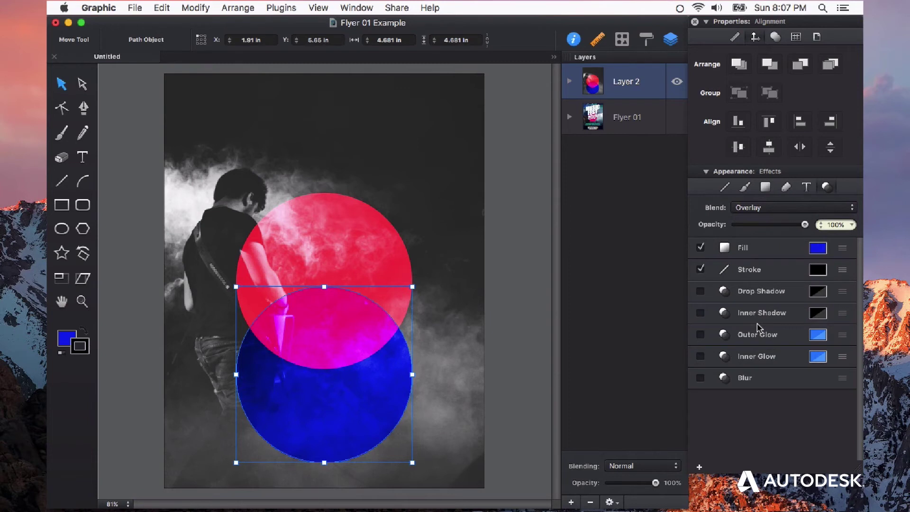
pyautogui.click(643, 466)
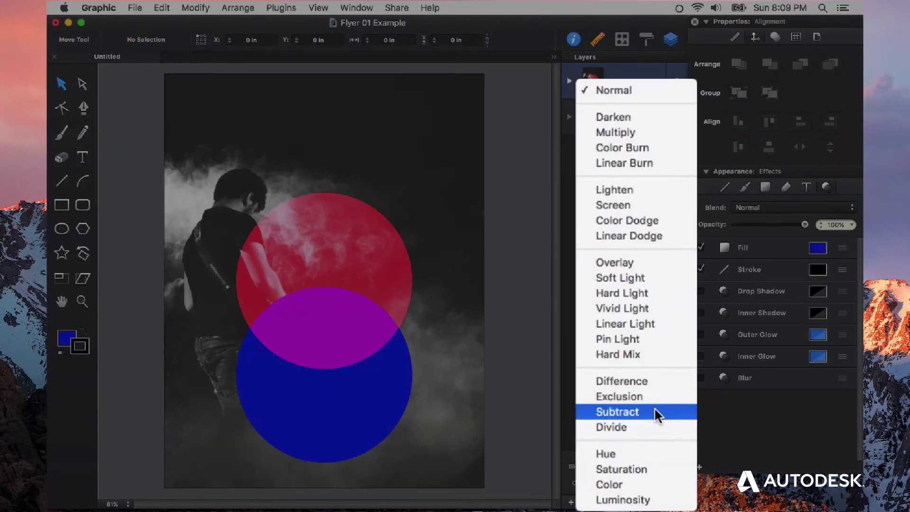
# Step: Blend the circles layer with Multiply then Overlay, toggling its visibility to compare with the flyer
pyautogui.click(633, 132)
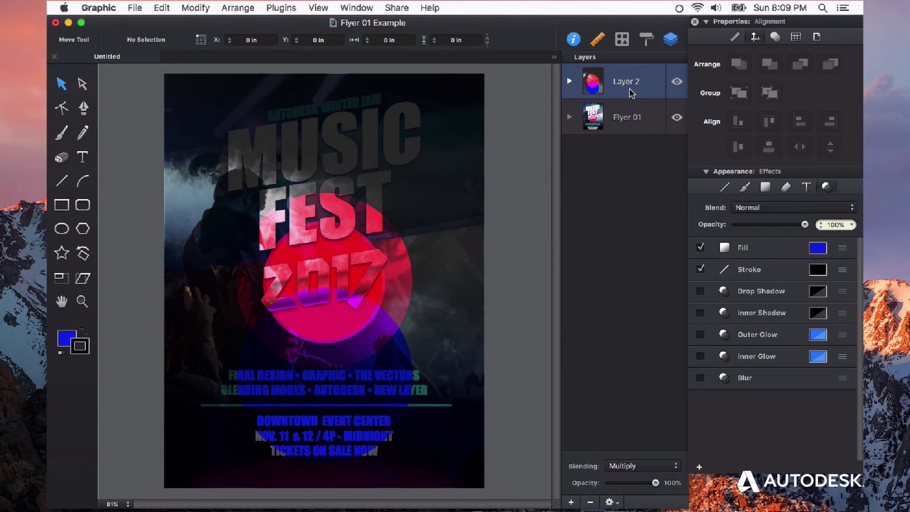
pyautogui.click(662, 468)
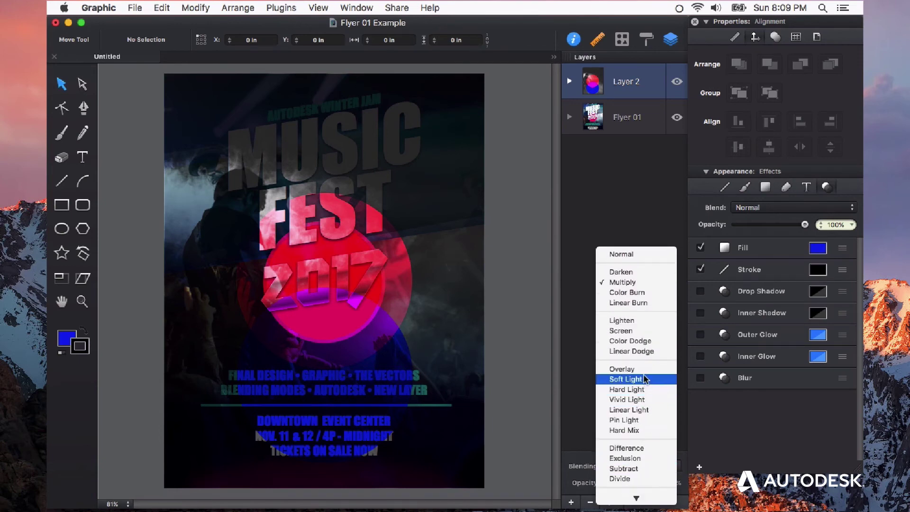
pyautogui.moveTo(636, 498)
pyautogui.click(646, 371)
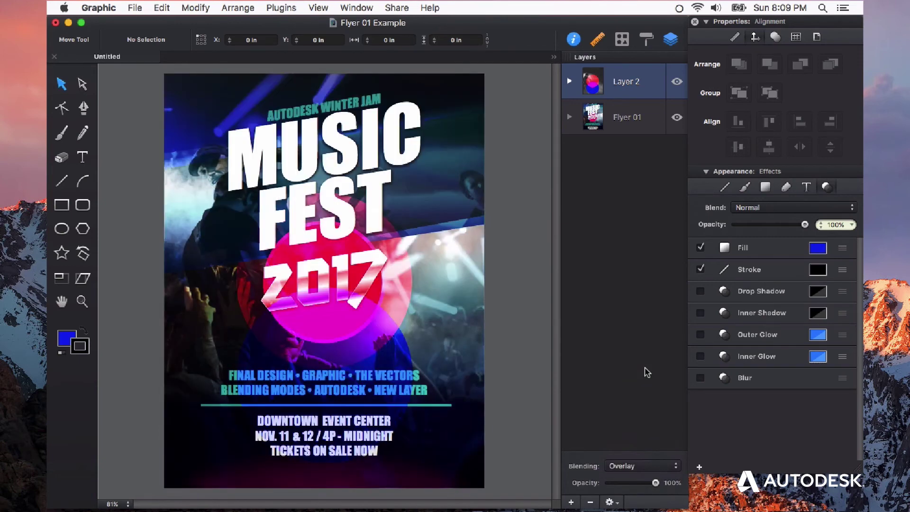
pyautogui.click(677, 82)
pyautogui.click(677, 82)
pyautogui.click(677, 82)
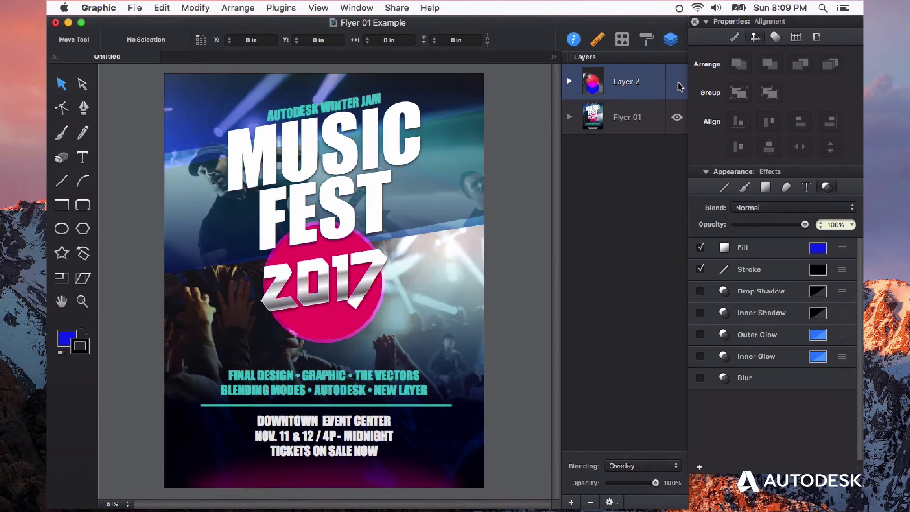
pyautogui.click(678, 81)
# Step: Try Screen then Difference blending on the circles layer, toggling visibility to compare
pyautogui.click(643, 466)
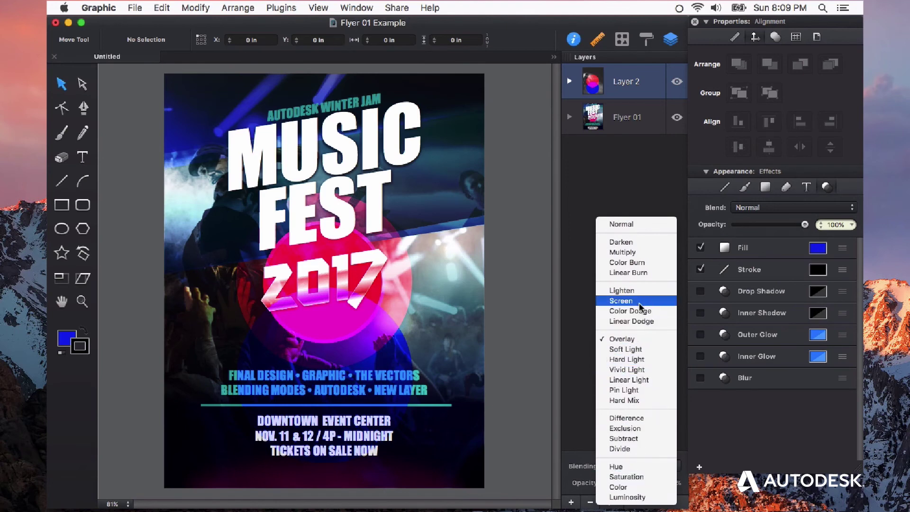
pyautogui.click(640, 305)
pyautogui.click(677, 83)
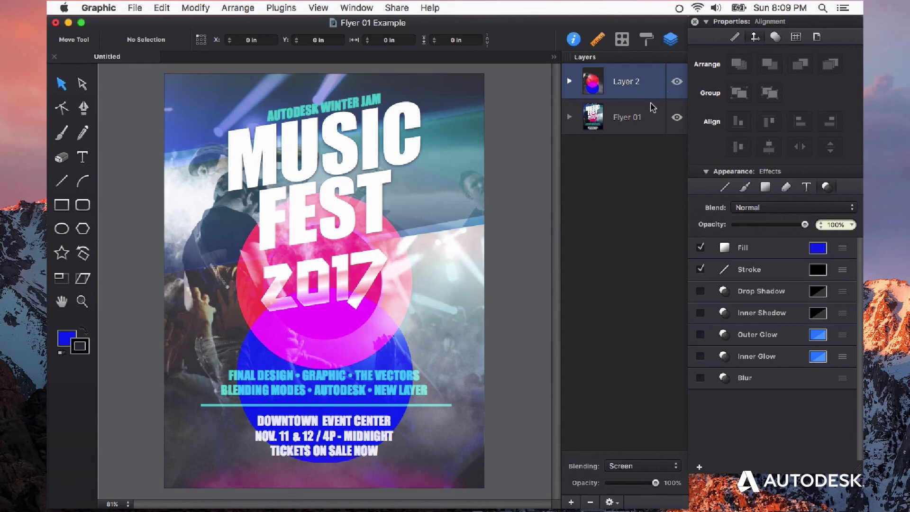
pyautogui.click(640, 465)
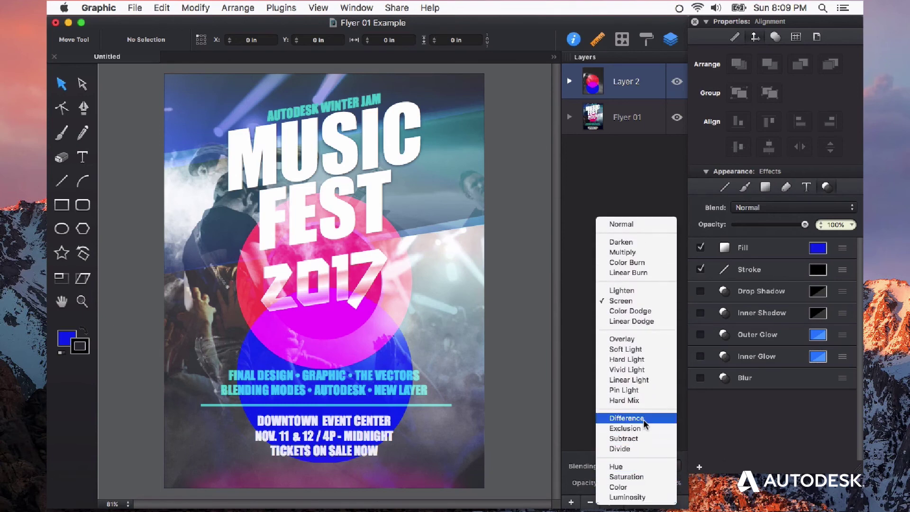
pyautogui.click(637, 419)
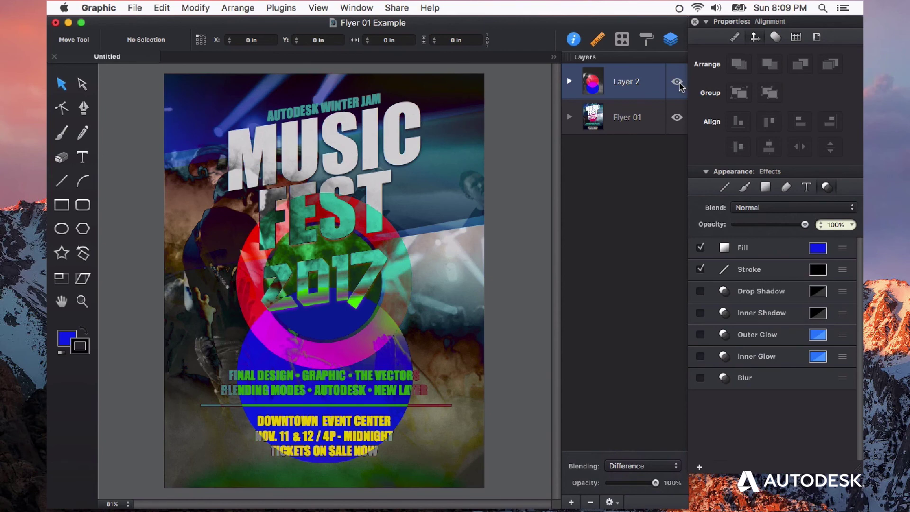
pyautogui.click(677, 82)
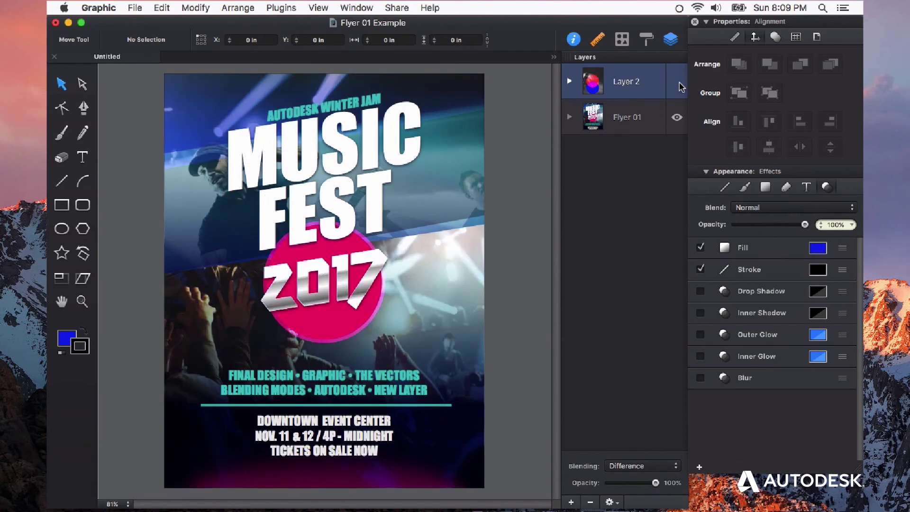
pyautogui.click(678, 83)
pyautogui.click(678, 83)
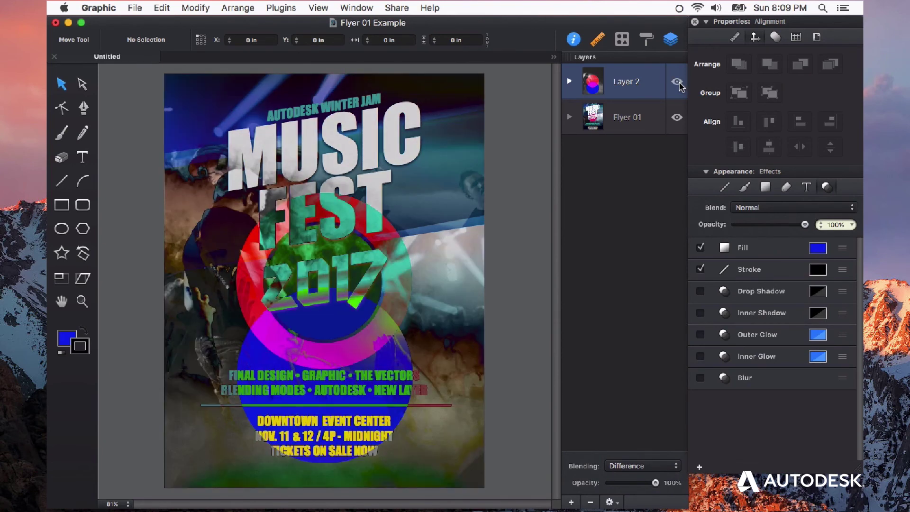
# Step: Settle the circles layer on Linear Dodge blending over the Music Fest flyer
pyautogui.click(644, 468)
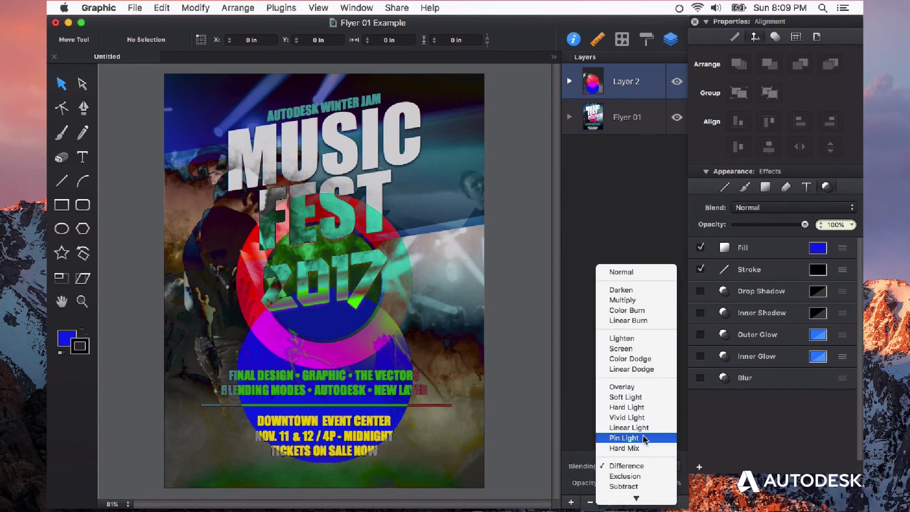
pyautogui.click(632, 424)
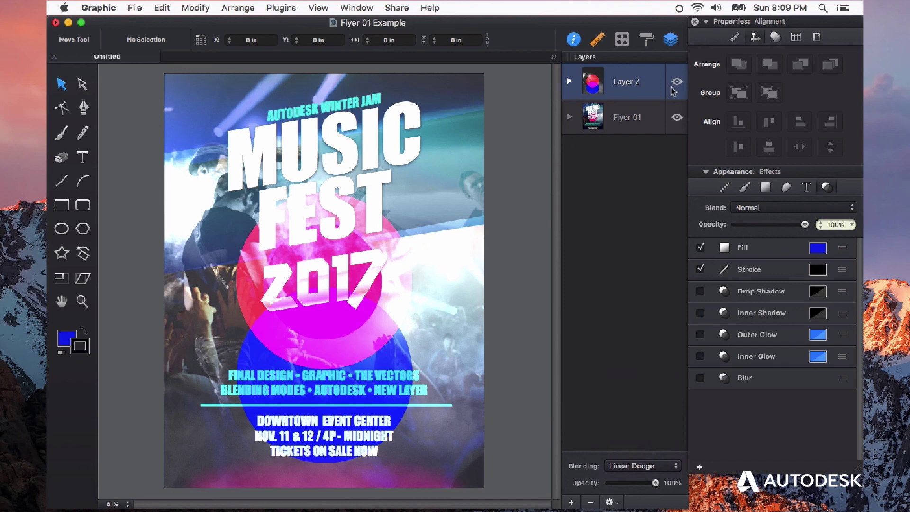
pyautogui.click(640, 467)
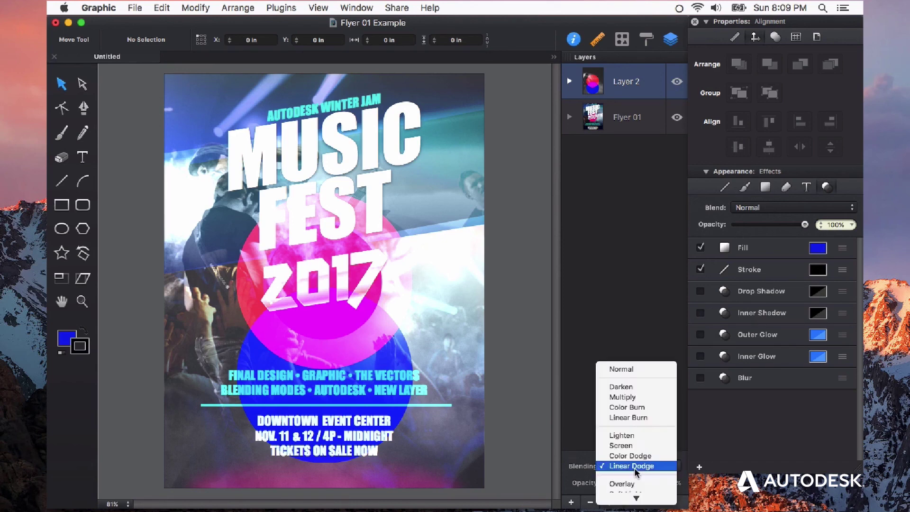